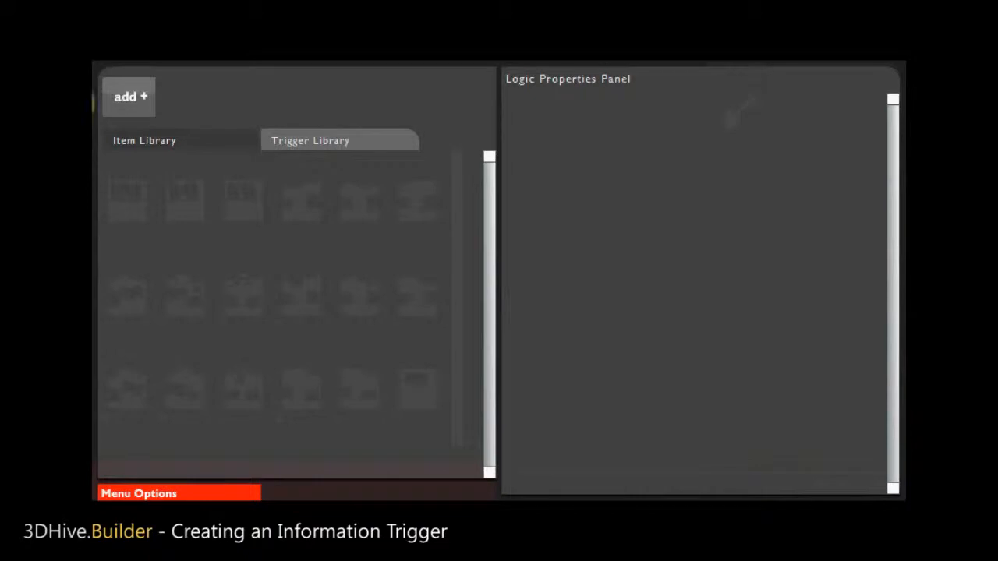
Add a blank trigger to the trigger library and open its properties
left_click(119, 100)
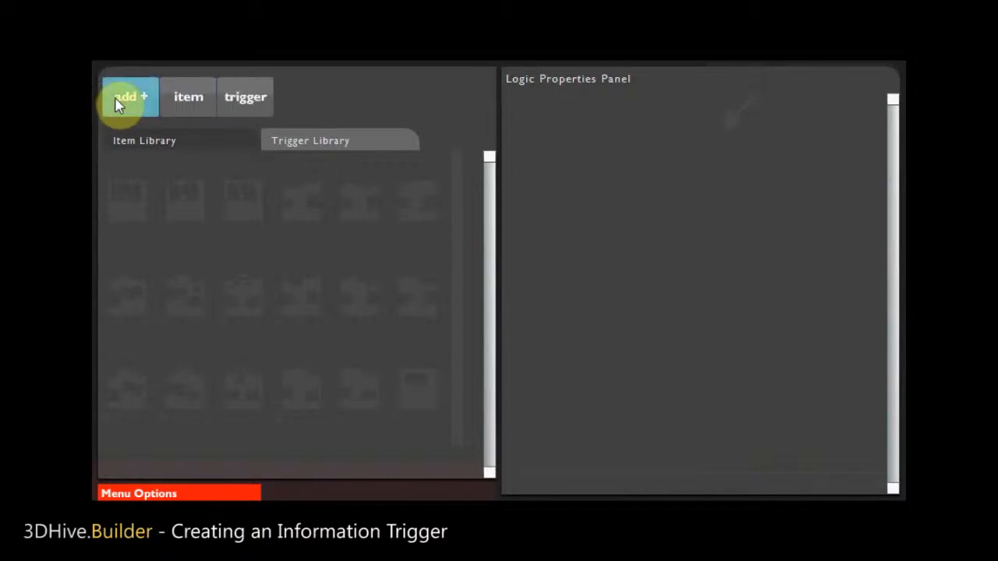
left_click(246, 104)
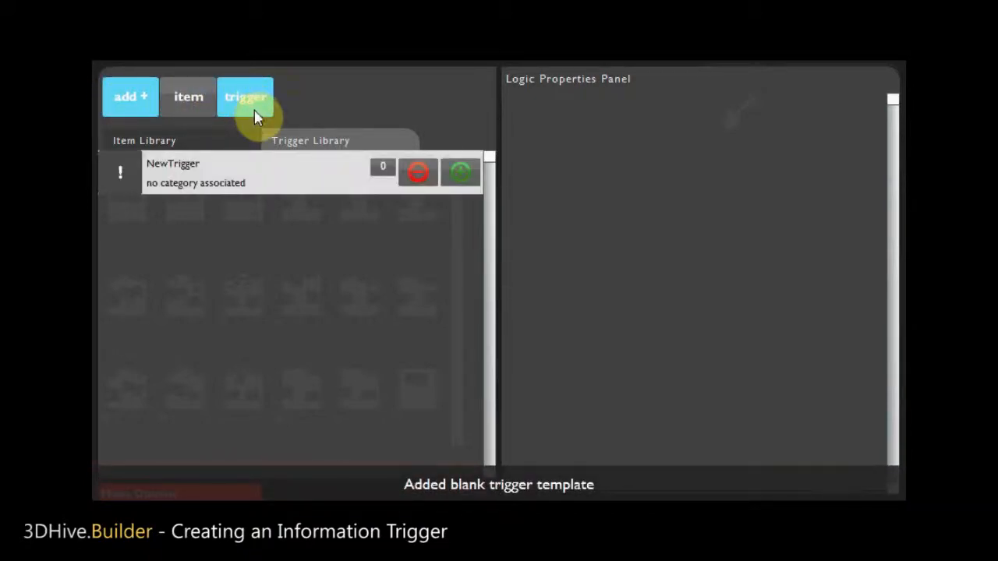
left_click(288, 181)
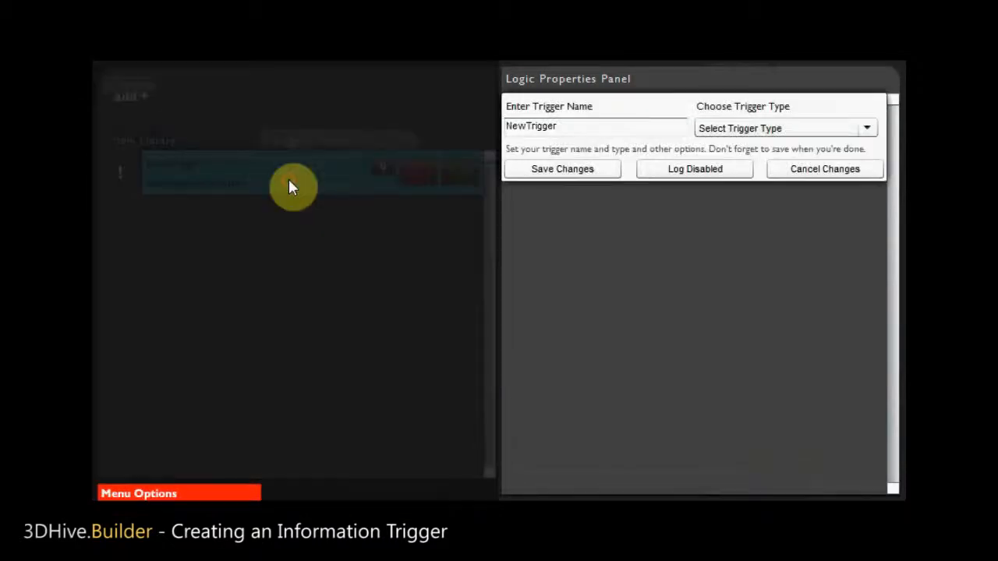
Set the new trigger's type to Information and its information trigger to Media Information
left_click(789, 129)
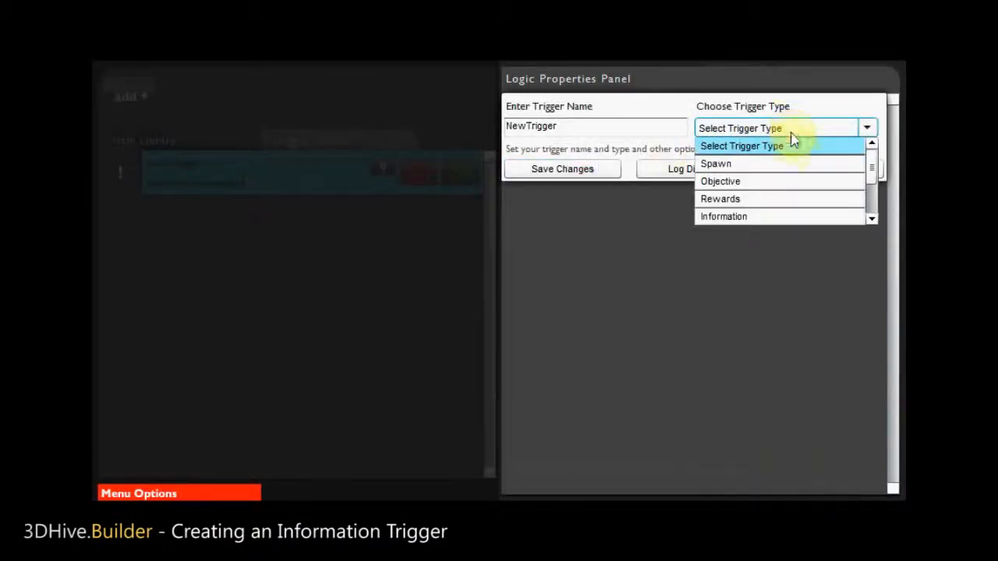
left_click(759, 217)
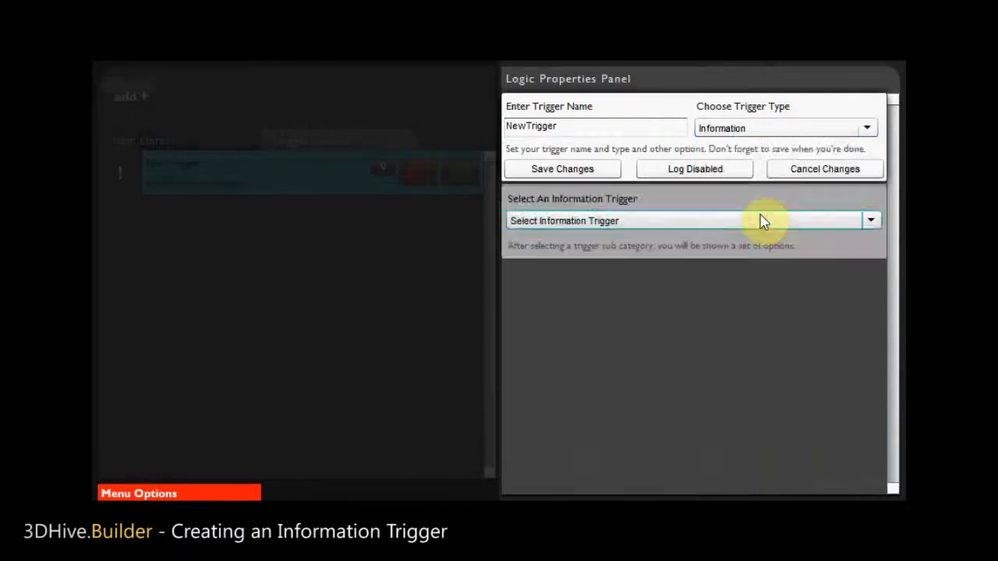
left_click(745, 223)
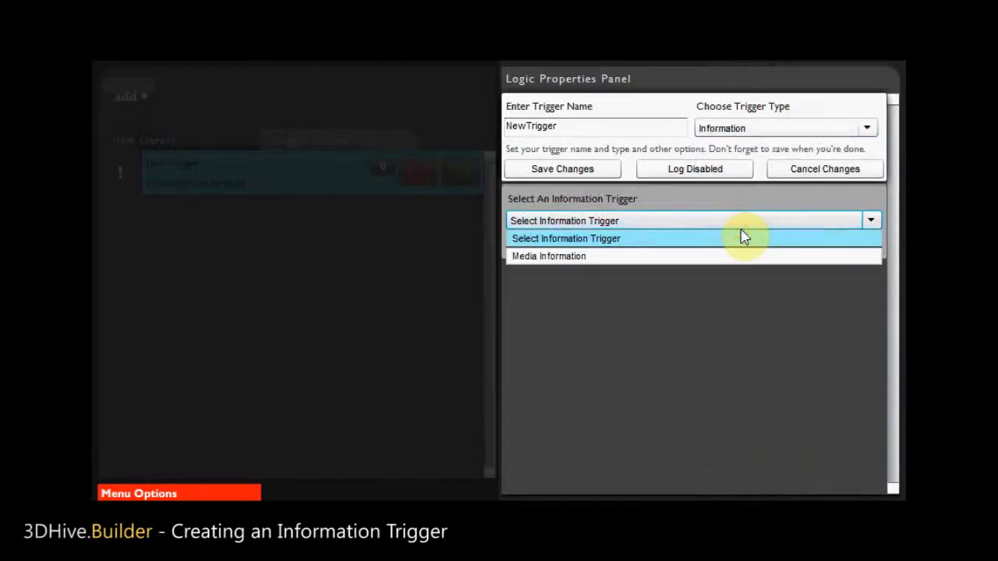
left_click(574, 257)
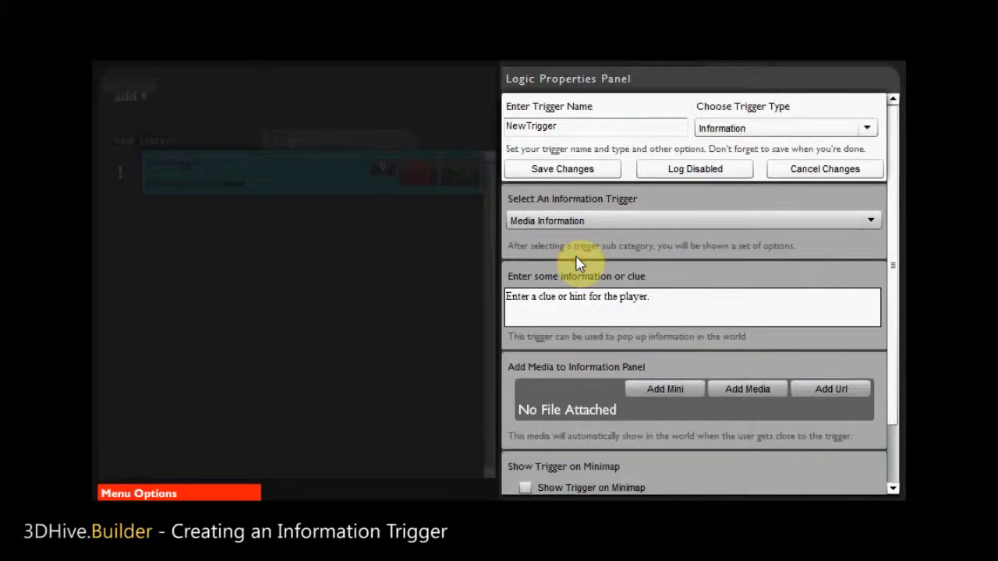
Replace the placeholder clue text with "Welcome to the start of the game."
mouse_move(893, 195)
left_mouse_down()
mouse_move(894, 237)
mouse_move(900, 203)
left_mouse_up()
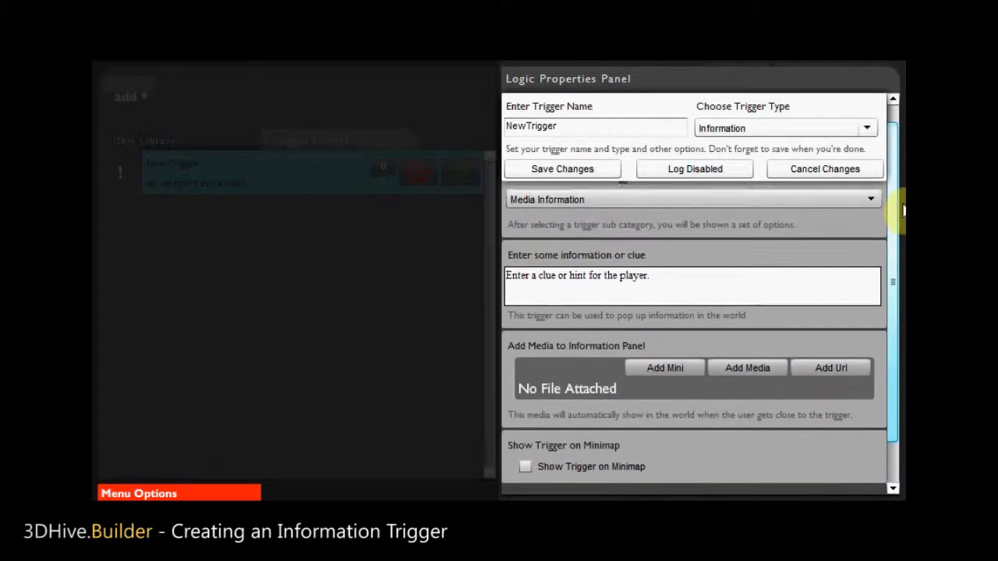
left_click(692, 284)
left_click_drag(728, 283, 327, 280)
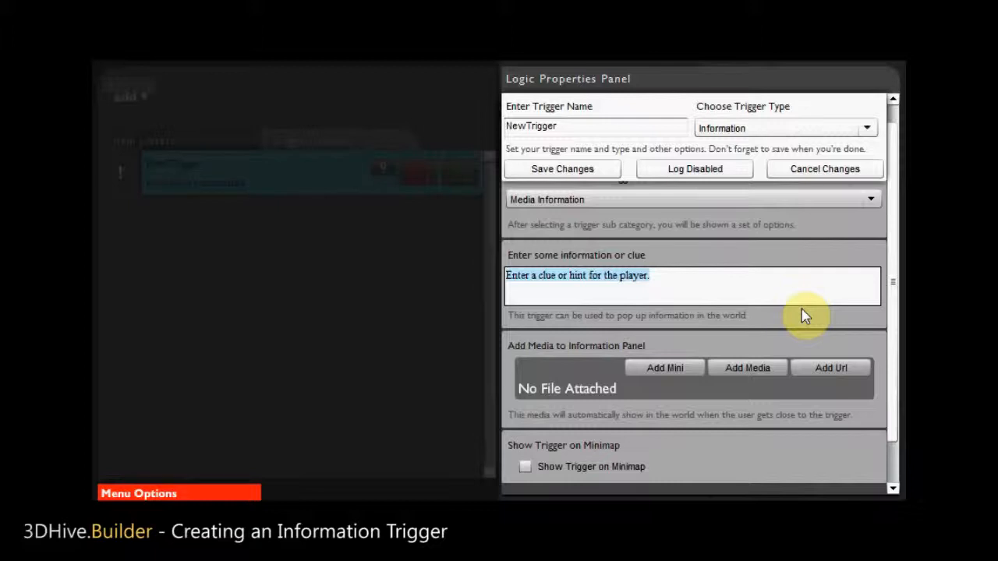
type("We")
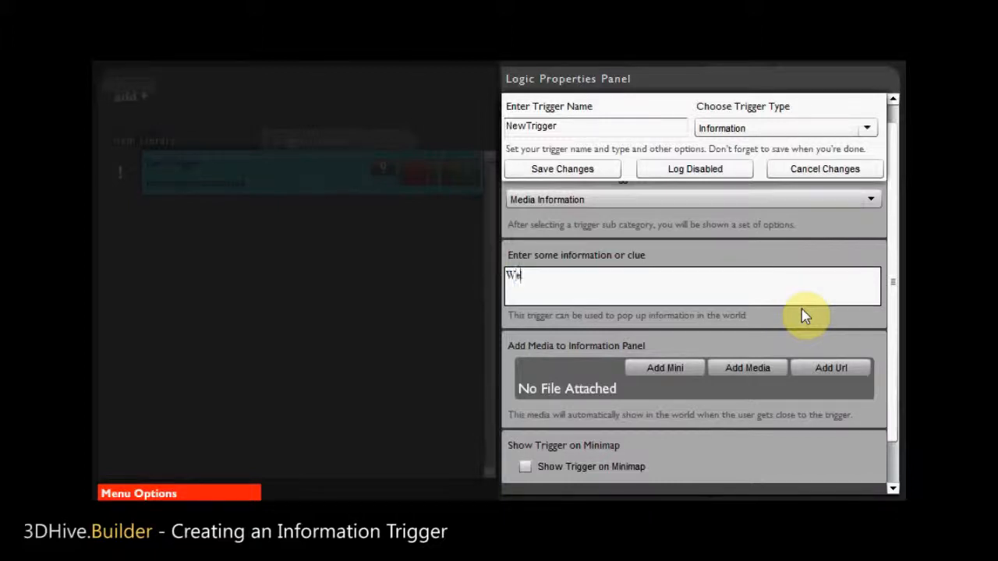
type("lcome to the start of the game.")
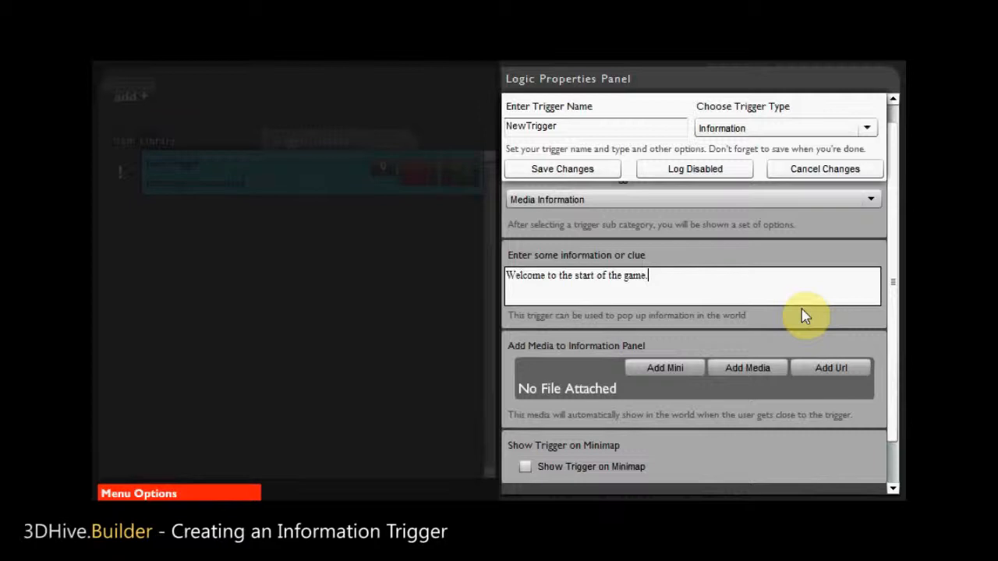
Check the mini game attachment options and the list of available mini games without attaching one
left_click_drag(892, 263, 891, 296)
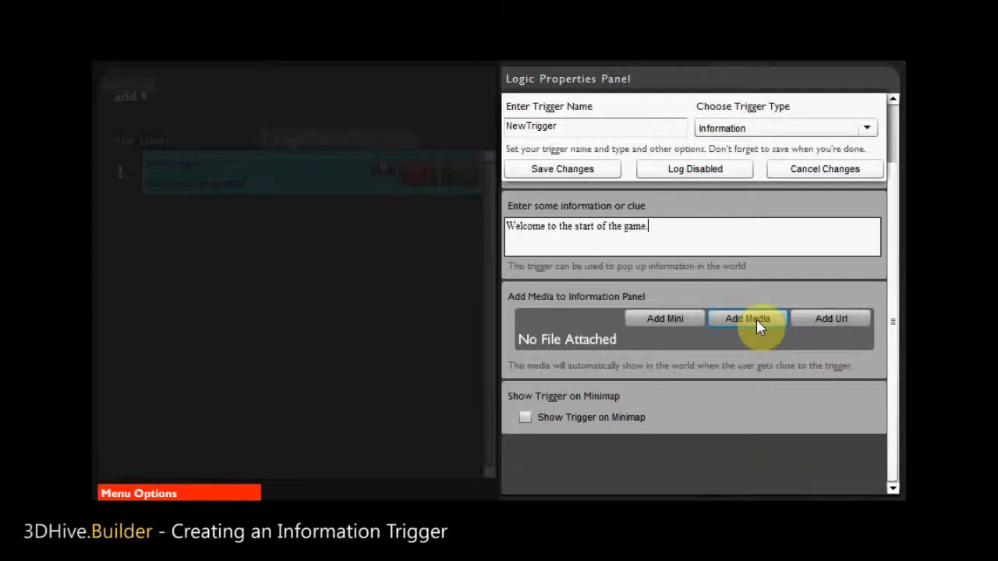
left_click(646, 328)
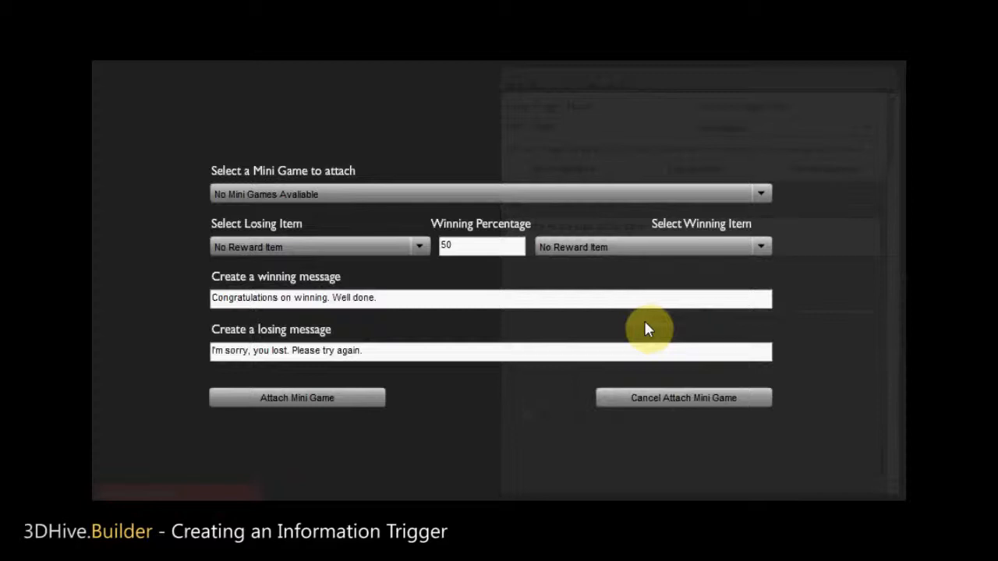
left_click(730, 195)
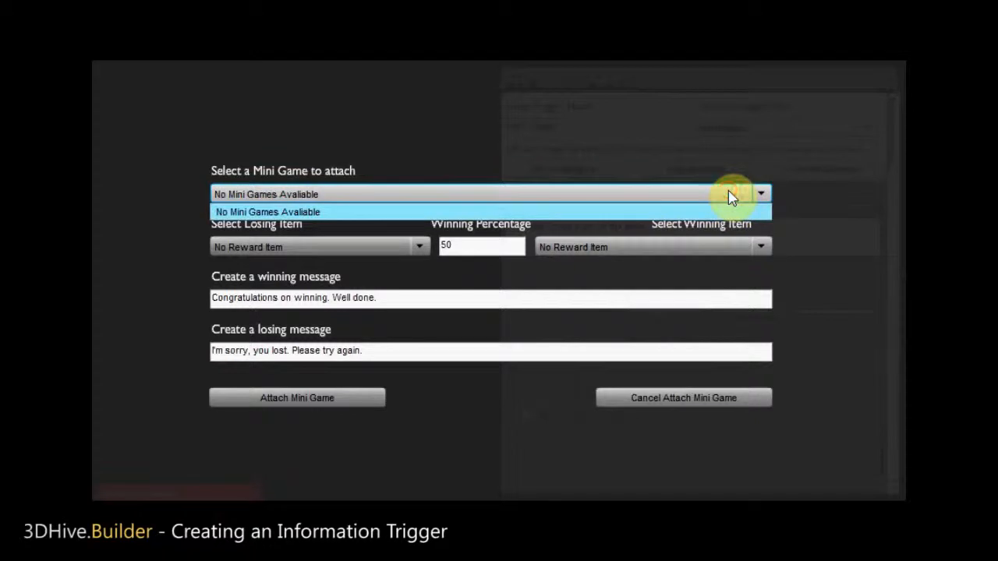
left_click(628, 201)
left_click(656, 400)
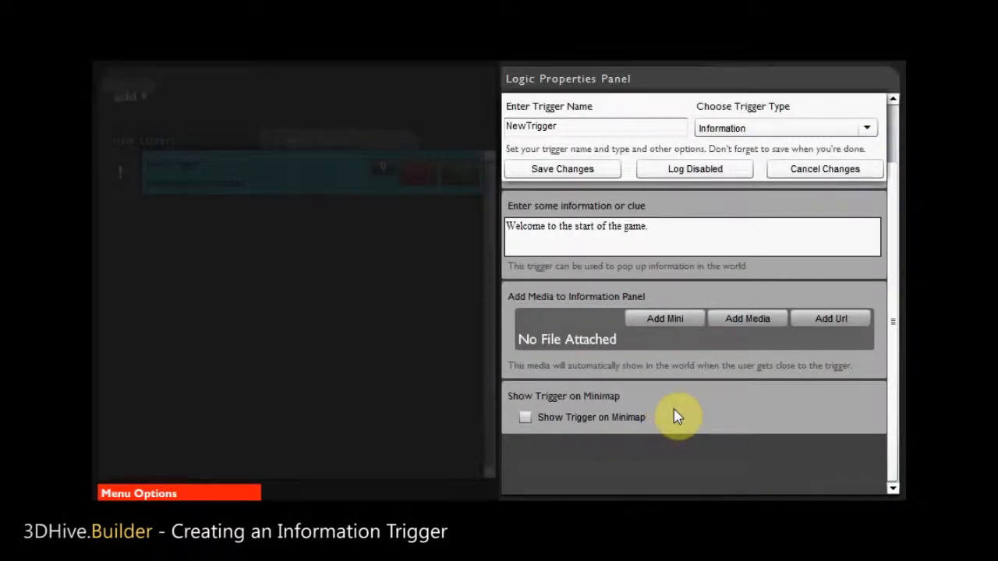
Attach MyImage.png to the trigger's information panel as media and delete it again
left_click(747, 319)
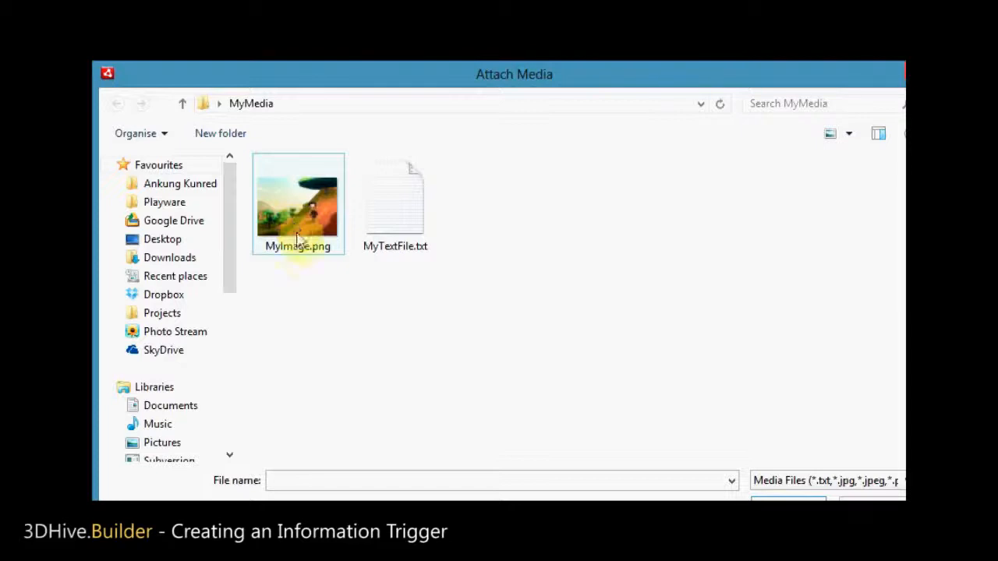
left_click(313, 208)
double_click(313, 208)
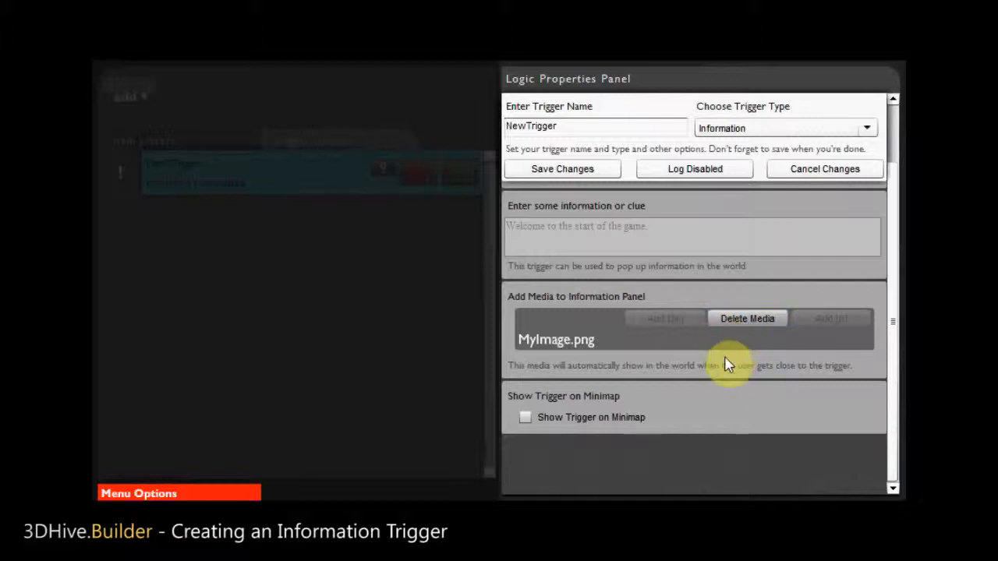
left_click(750, 319)
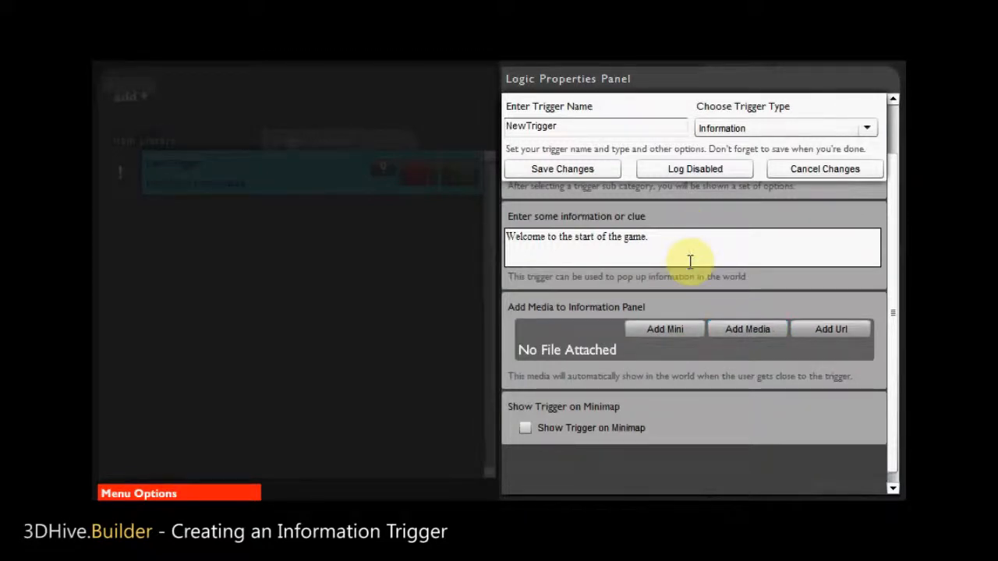
left_click_drag(720, 247, 503, 249)
left_click(730, 236)
left_click_drag(729, 236, 438, 224)
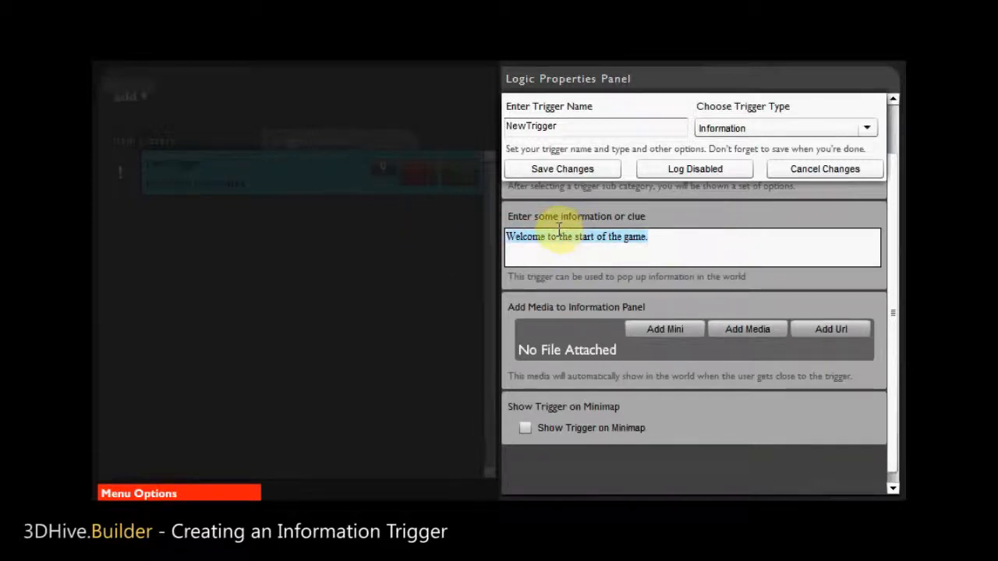
left_click(720, 234)
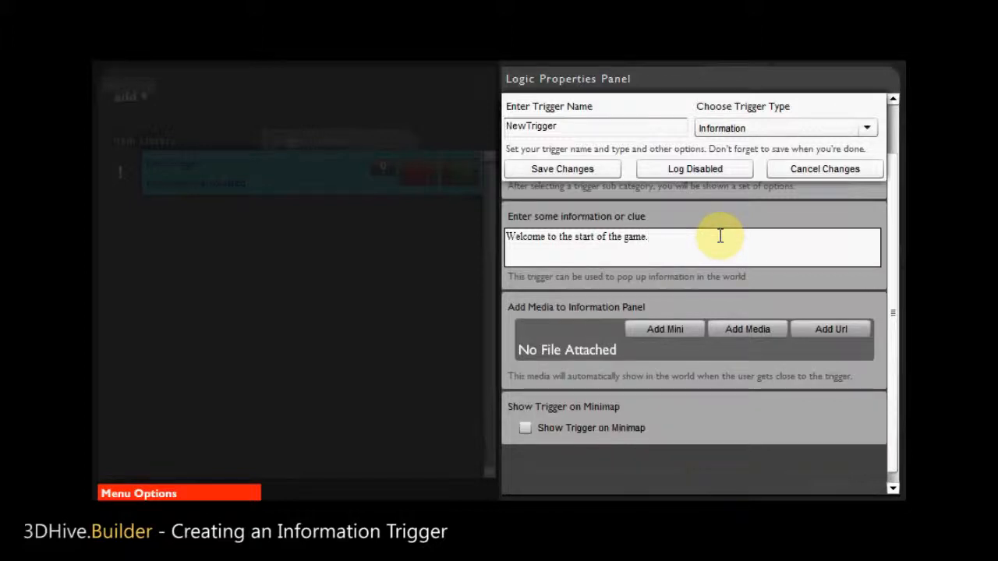
Attach MyTextFile.txt to the information panel as media and enable showing the trigger on the minimap
left_click(754, 330)
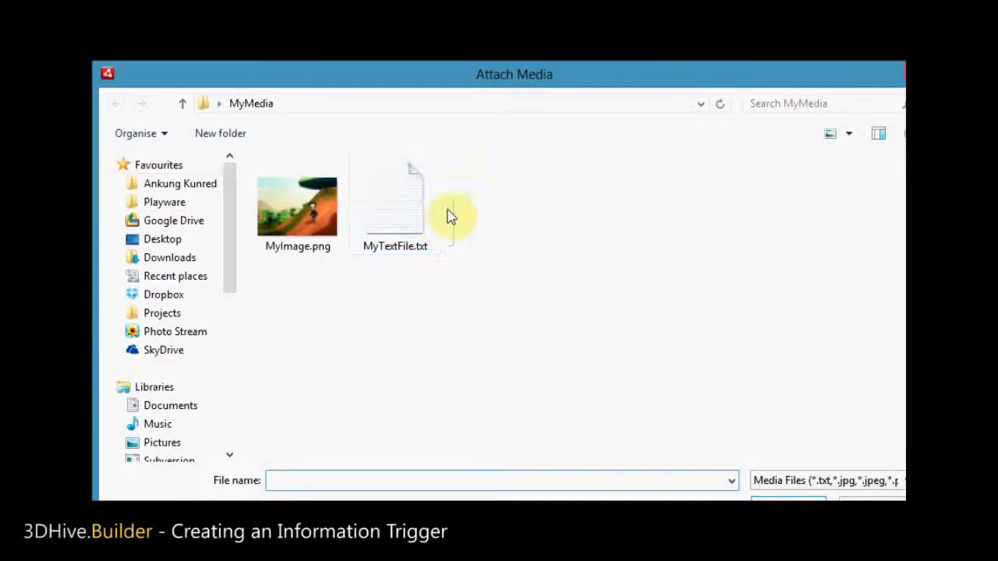
left_click(400, 209)
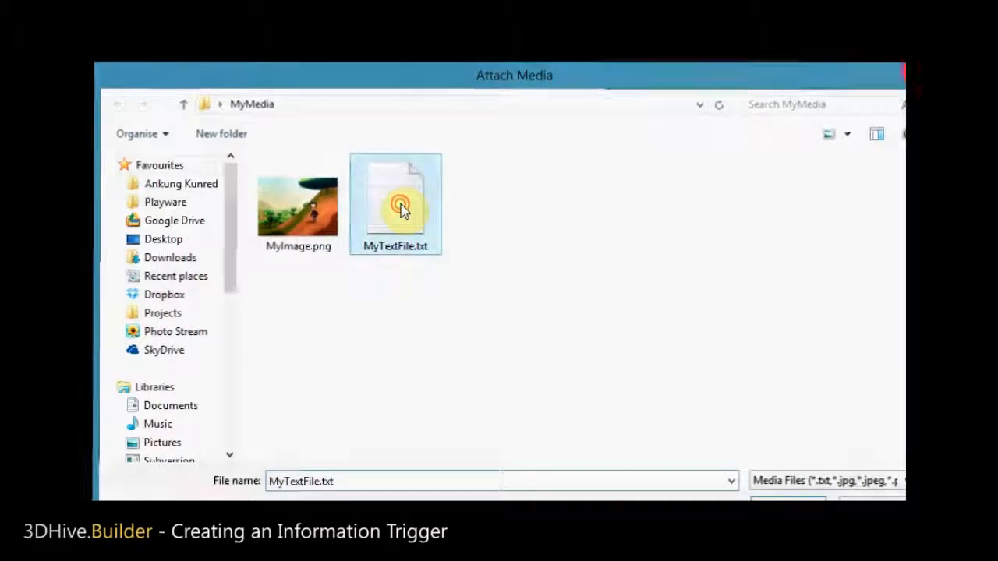
double_click(400, 209)
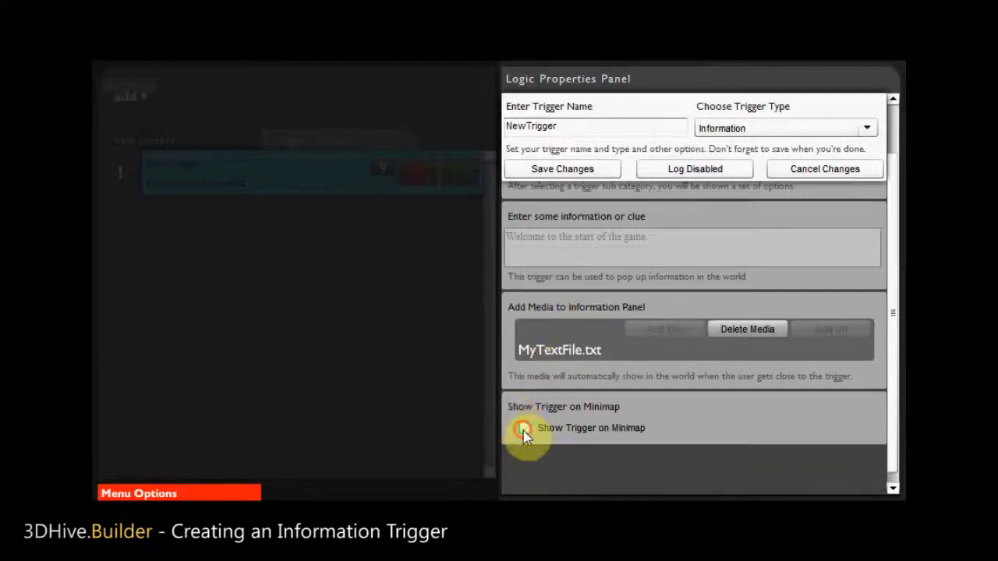
left_click(523, 429)
Rename the trigger as MyMediaTrigger and save its changes
left_click(600, 124)
type("MyMedi")
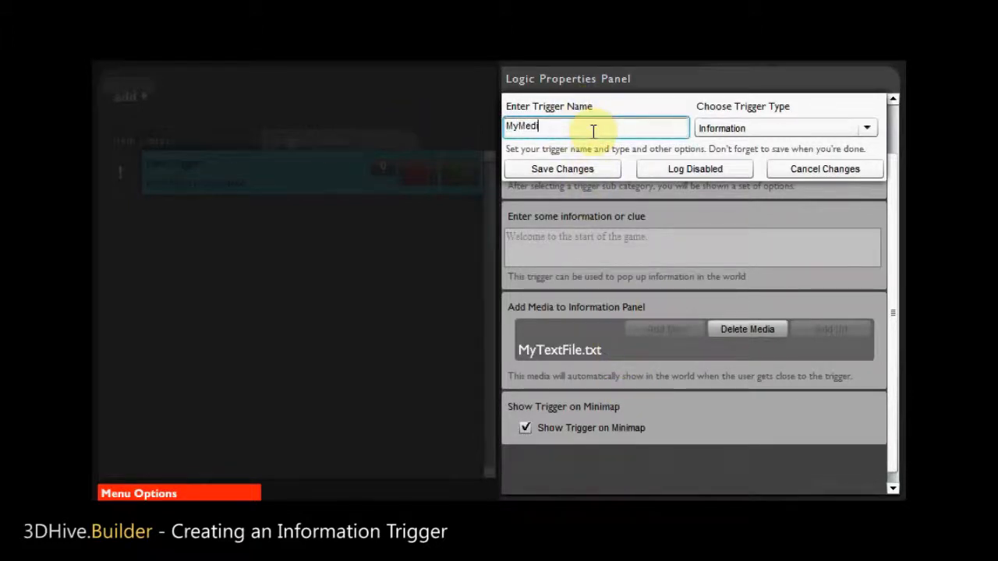
type("Trigger")
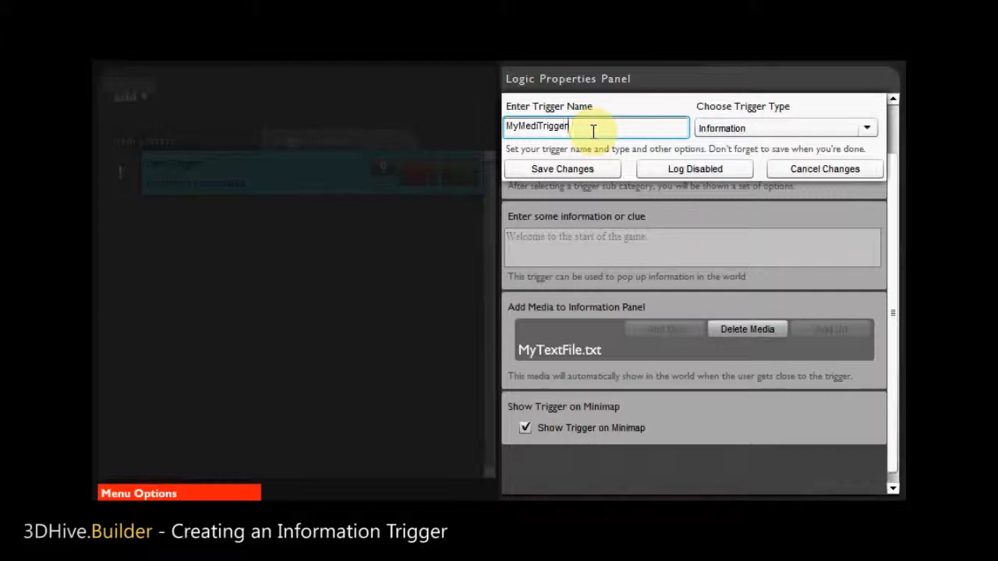
left_click(533, 128)
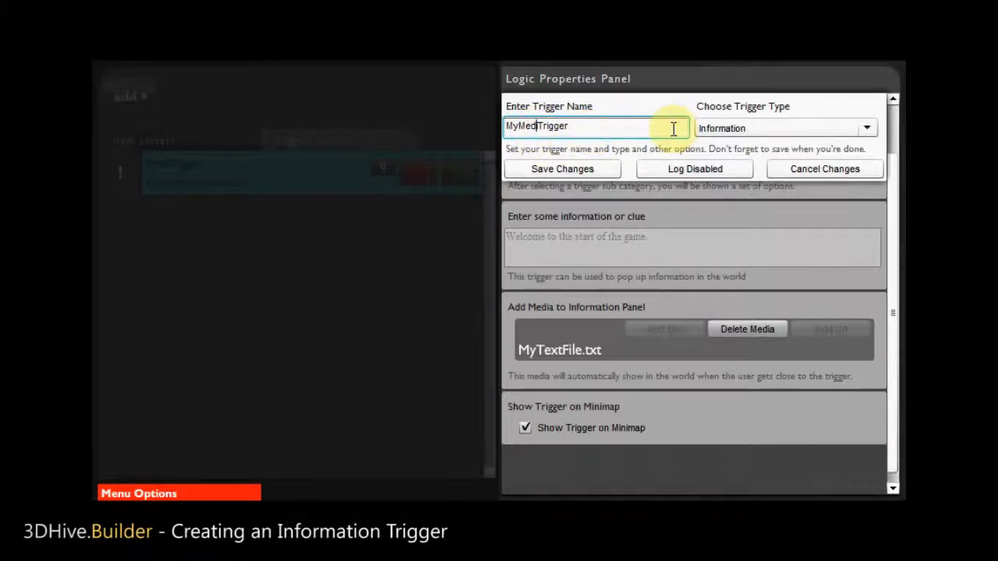
type("a")
left_click(606, 171)
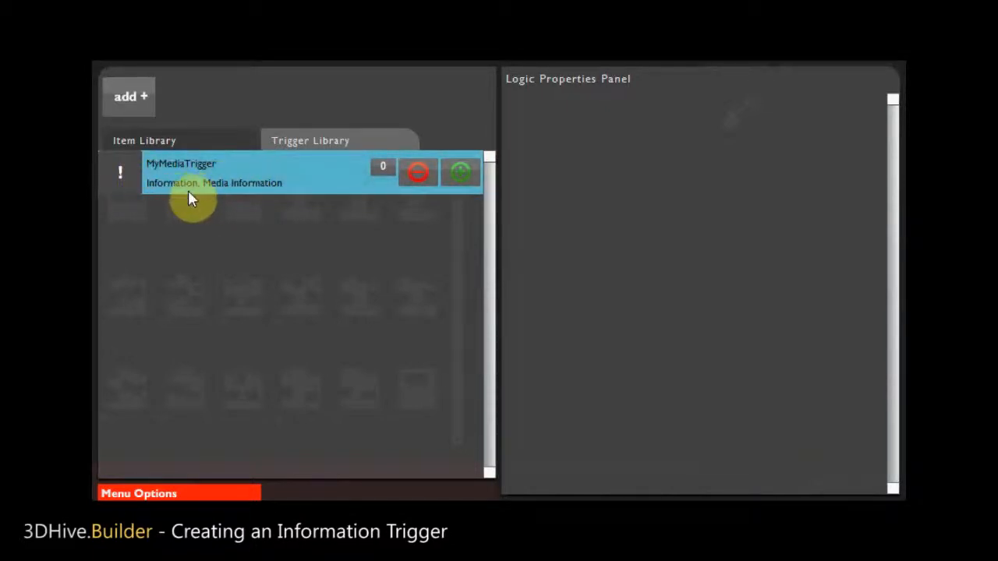
Return from the trigger library to the map builder and show its list of triggers
mouse_move(151, 494)
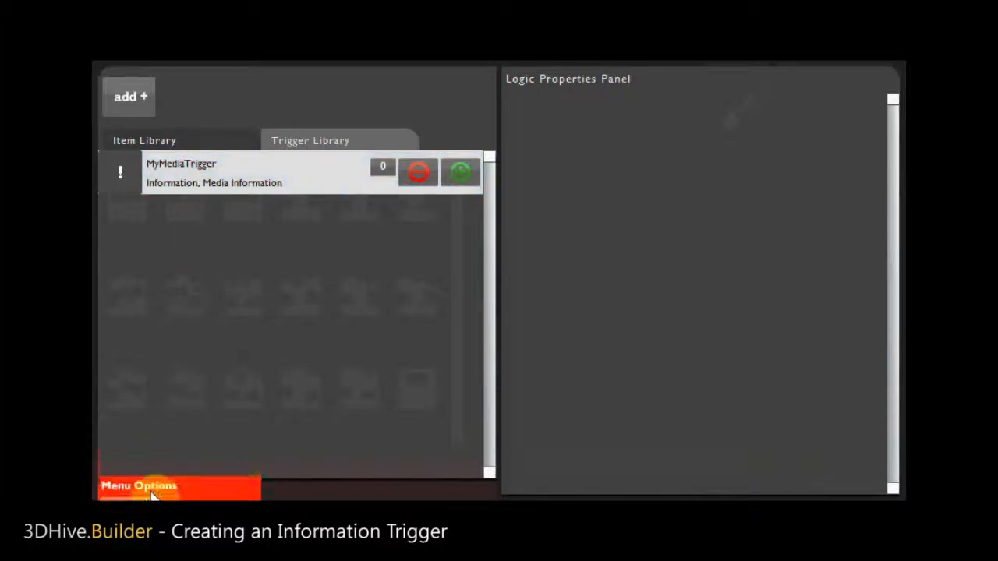
left_click(127, 473)
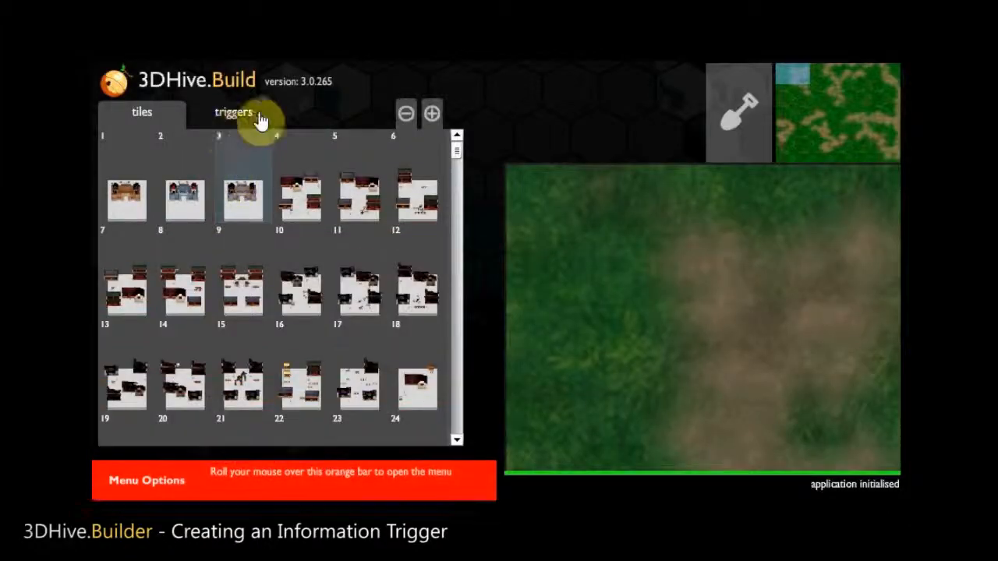
left_click(219, 118)
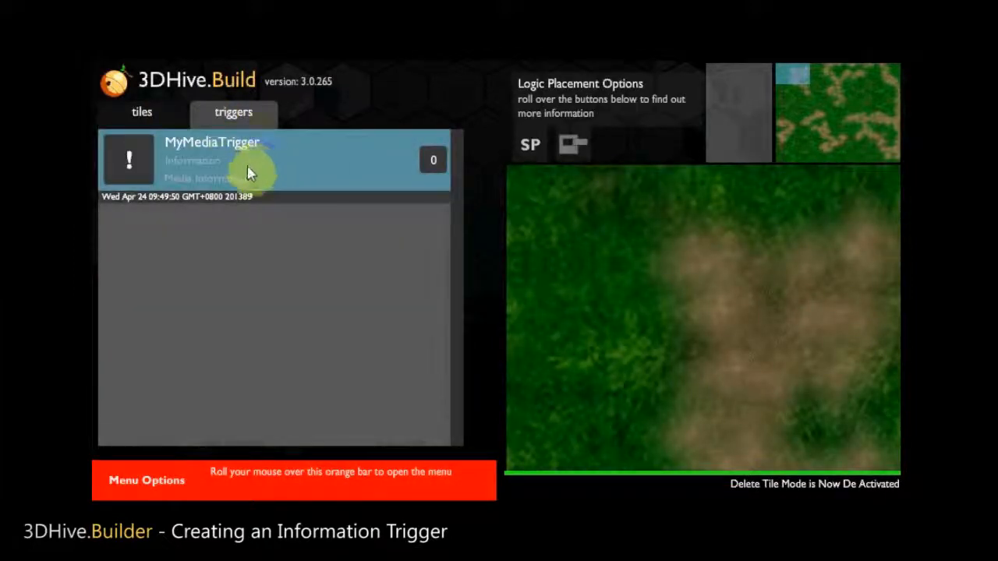
Place four instances of MyMediaTrigger at separate spots on the map terrain
left_click(289, 170)
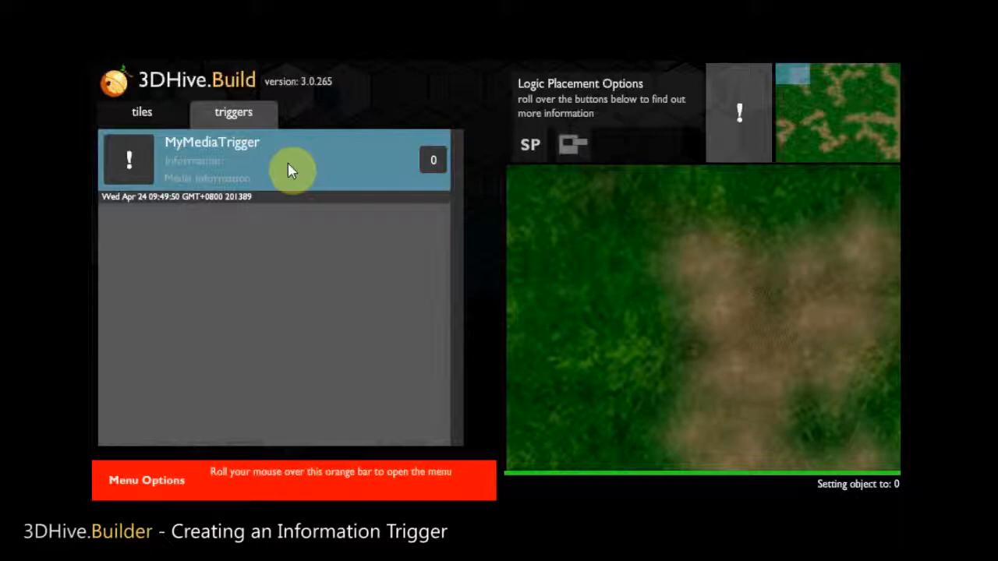
left_click(252, 156)
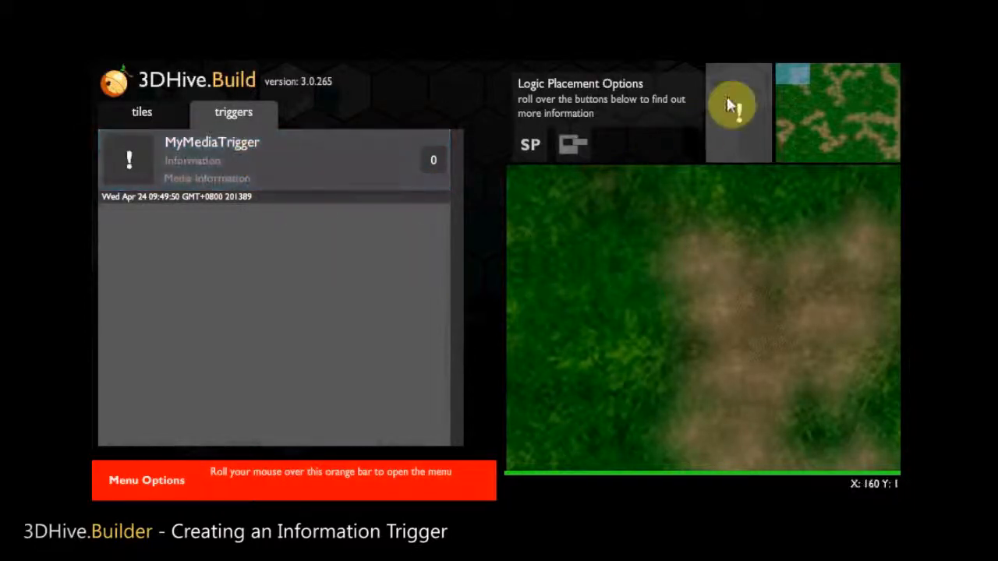
left_click(689, 333)
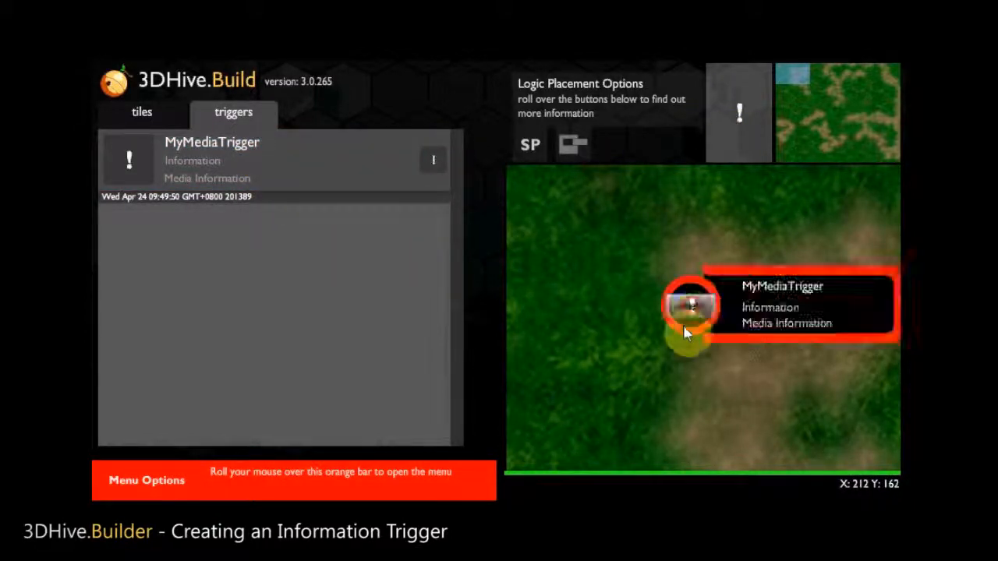
left_click(615, 402)
left_click(578, 251)
left_click(785, 376)
mouse_move(691, 304)
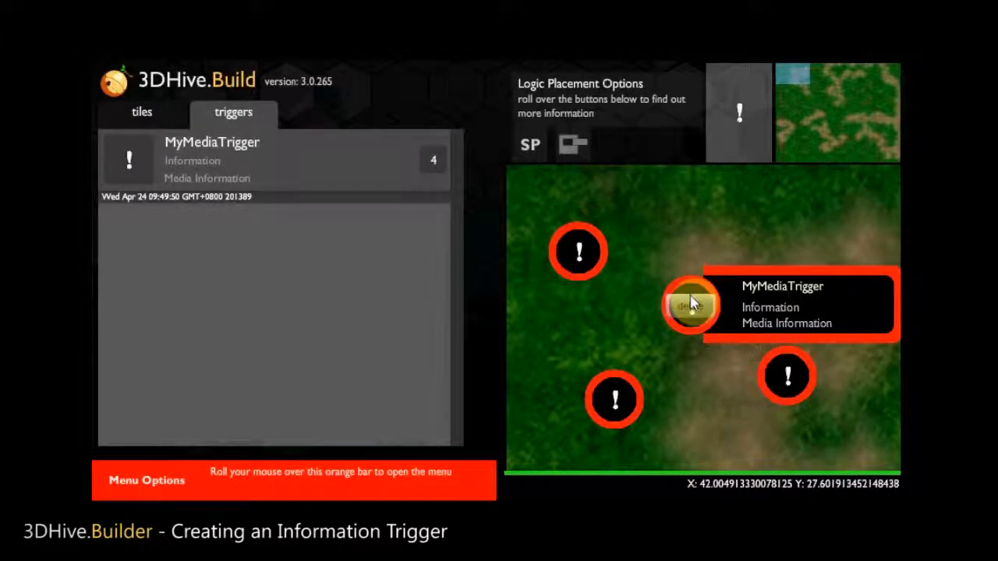